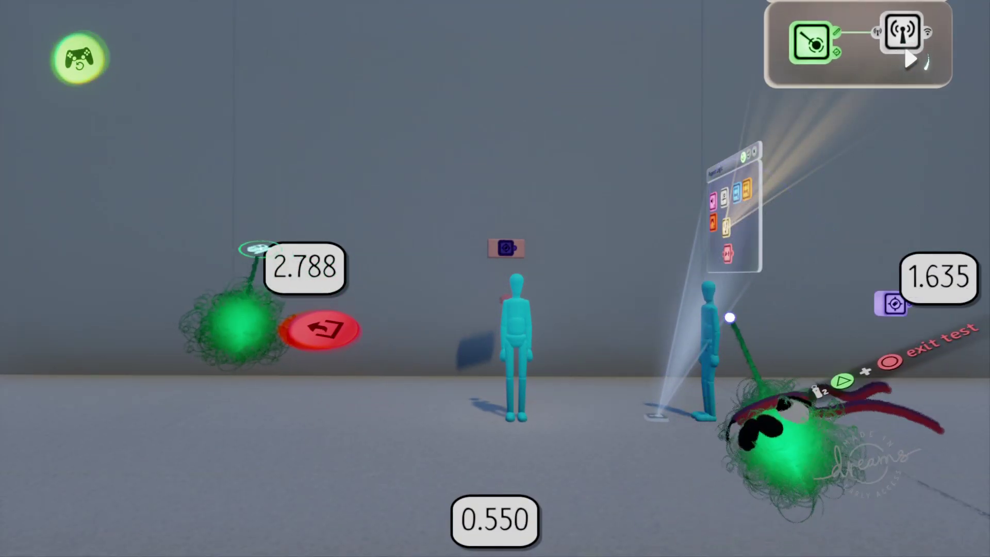
# Arrange the camera logic microchip and the laser scope microchip fully in view and exit test mode.
pyautogui.hotkey('ctrl', 'z')
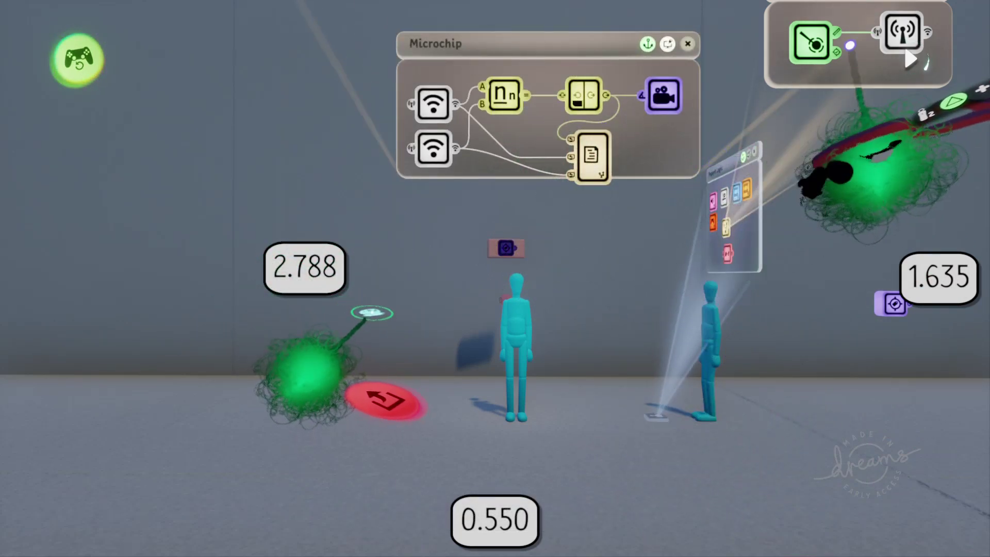
pyautogui.moveTo(861, 76); pyautogui.dragTo(848, 129)
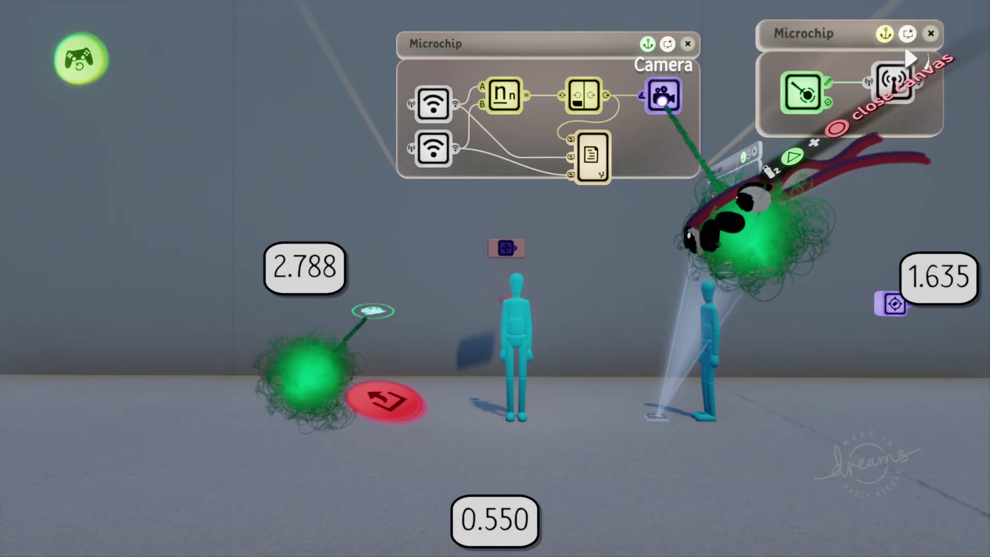
pyautogui.press('Escape')
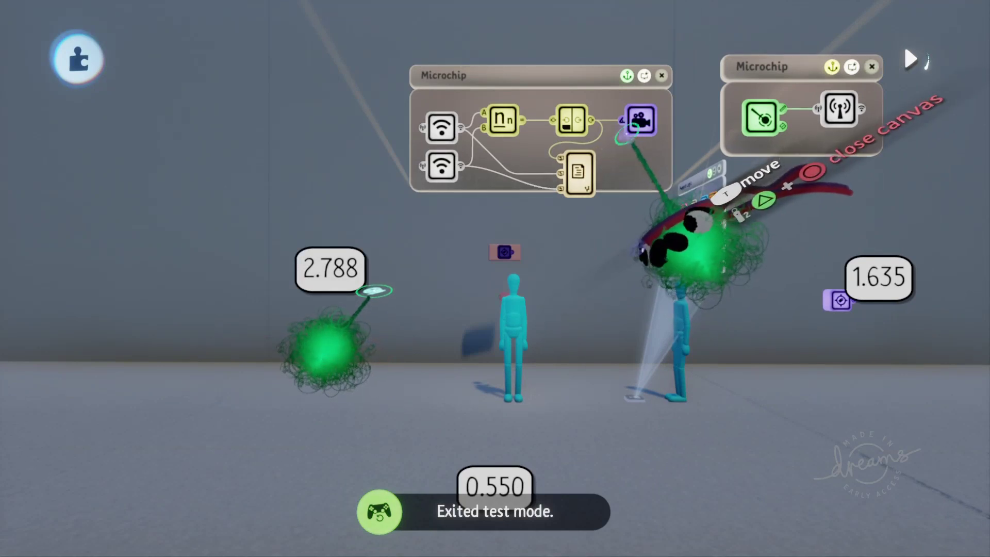
# Clone the camera gadget and try its Field of View at 70° and 100° in the camera view.
pyautogui.moveTo(639, 122); pyautogui.dragTo(641, 166)
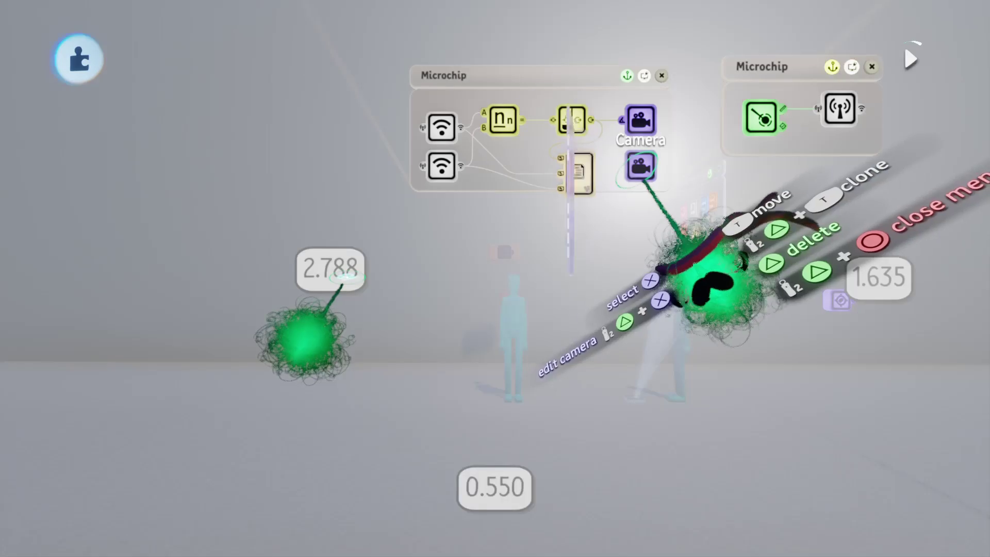
pyautogui.click(641, 166)
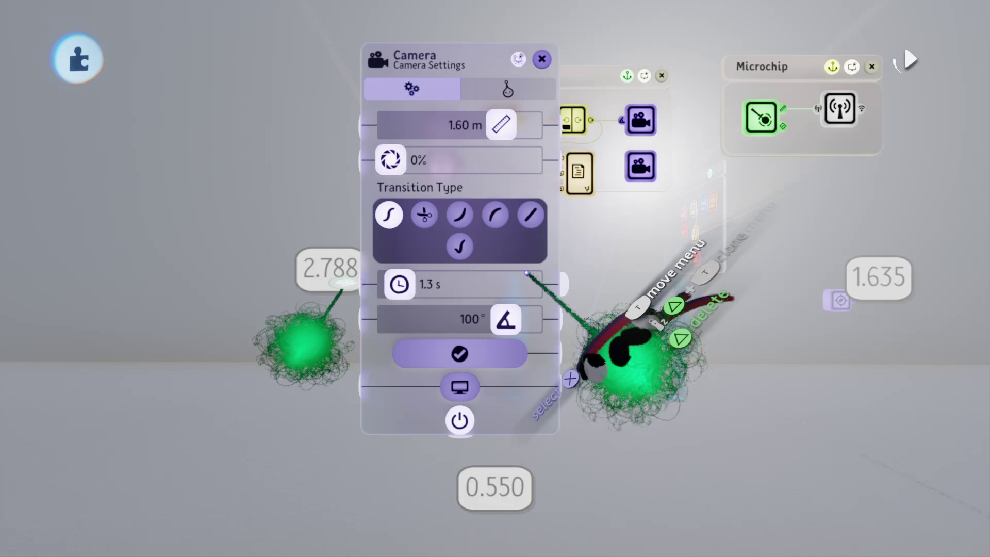
pyautogui.click(658, 163)
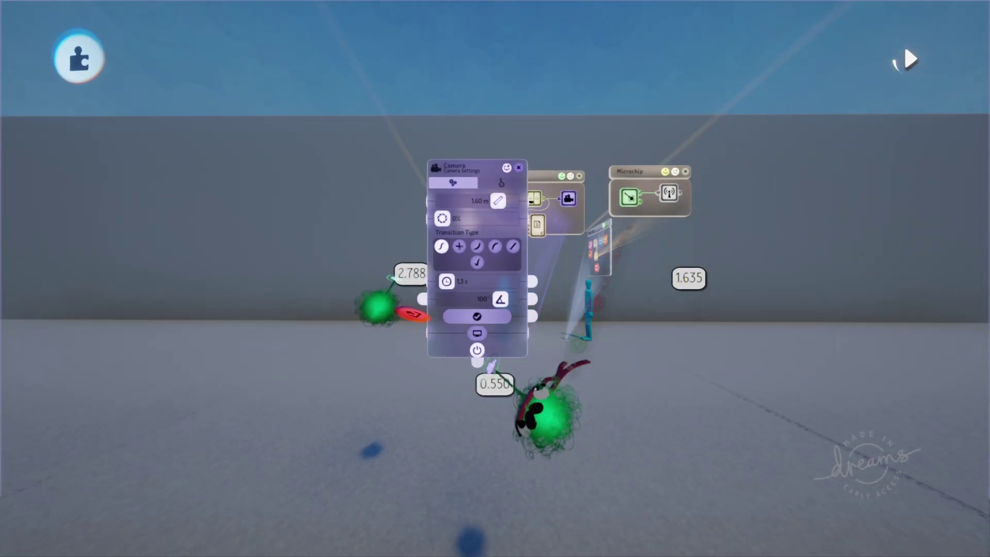
pyautogui.moveTo(499, 303); pyautogui.dragTo(475, 315)
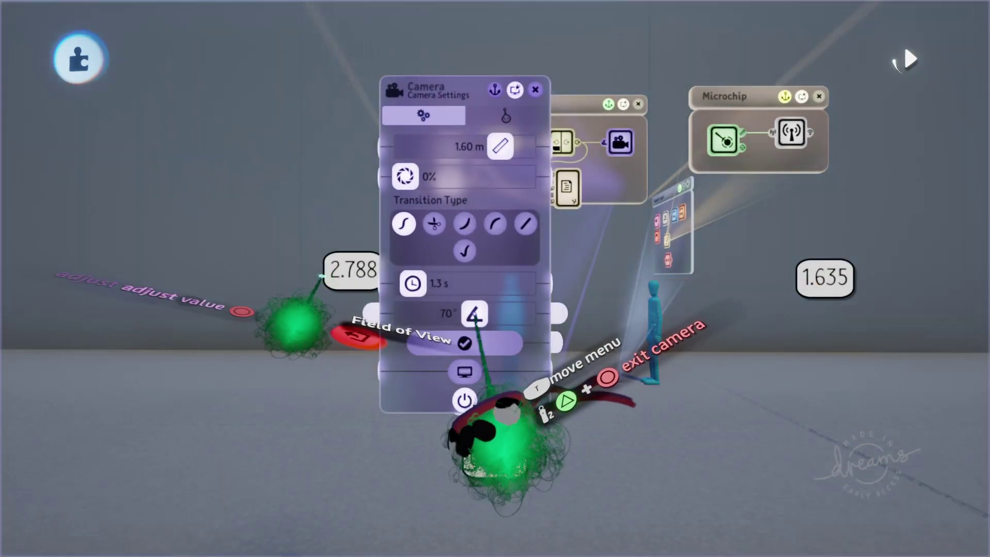
pyautogui.moveTo(502, 448); pyautogui.dragTo(506, 377)
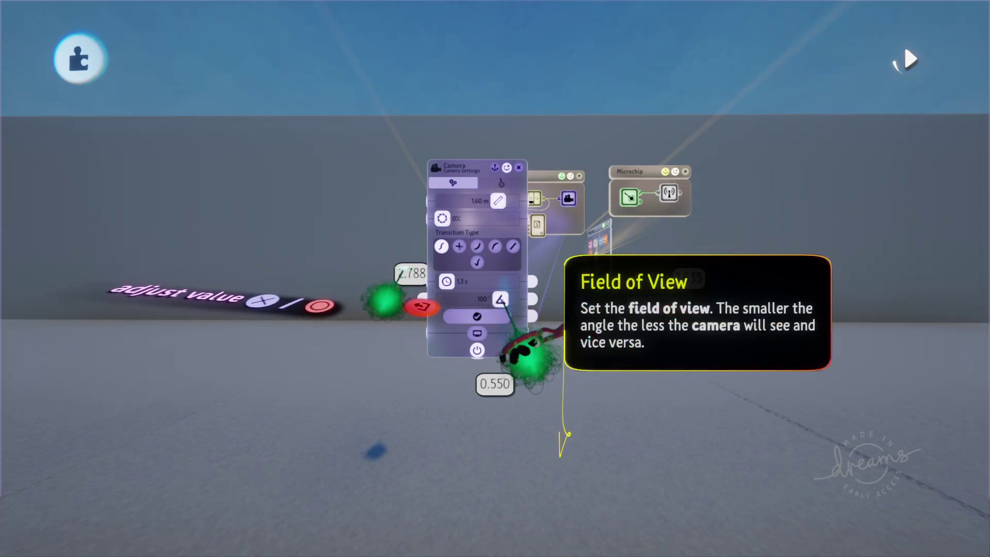
pyautogui.press('Escape')
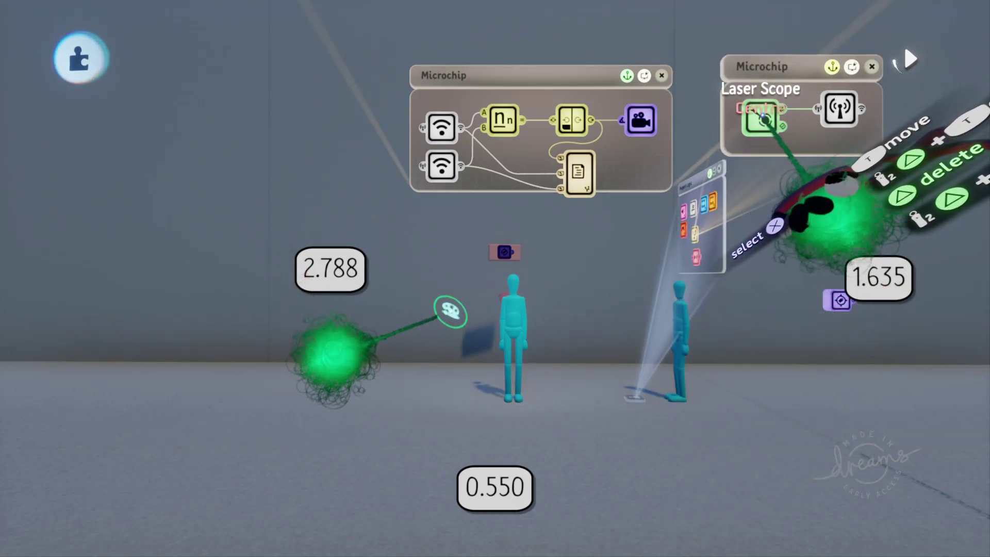
# Examine the laser scope's range, Centre label and Hit Detail Outputs, and close its settings.
pyautogui.click(762, 119)
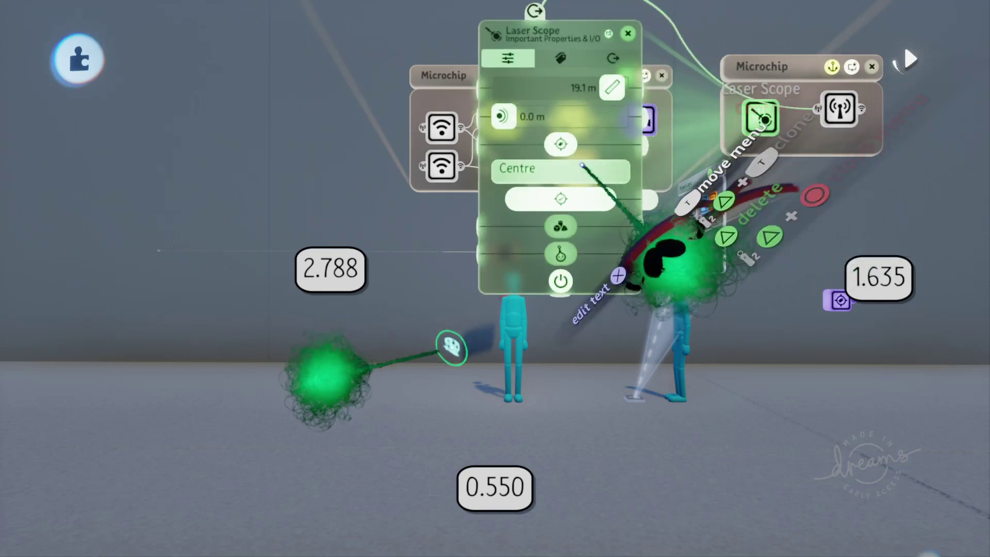
pyautogui.moveTo(560, 173)
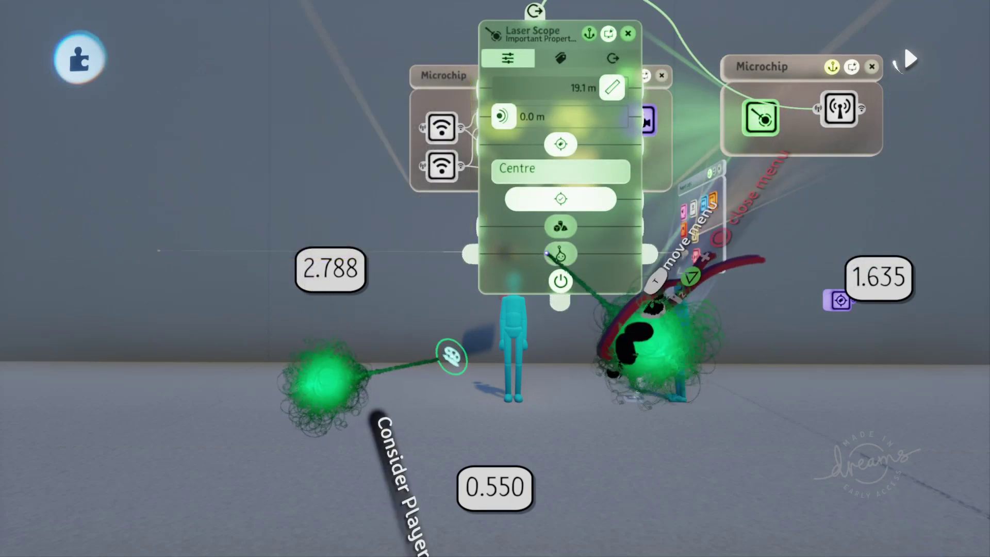
pyautogui.moveTo(599, 246); pyautogui.dragTo(828, 365)
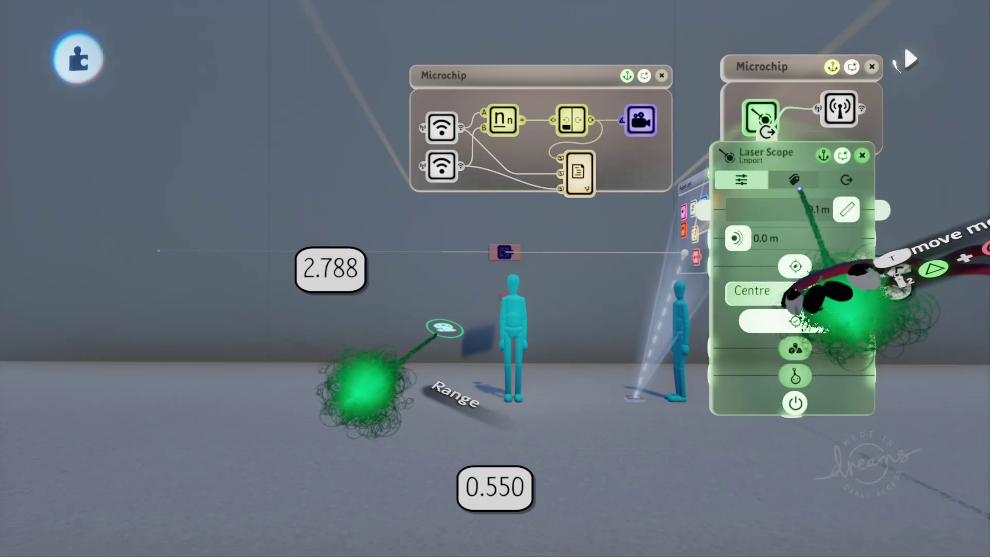
pyautogui.click(835, 178)
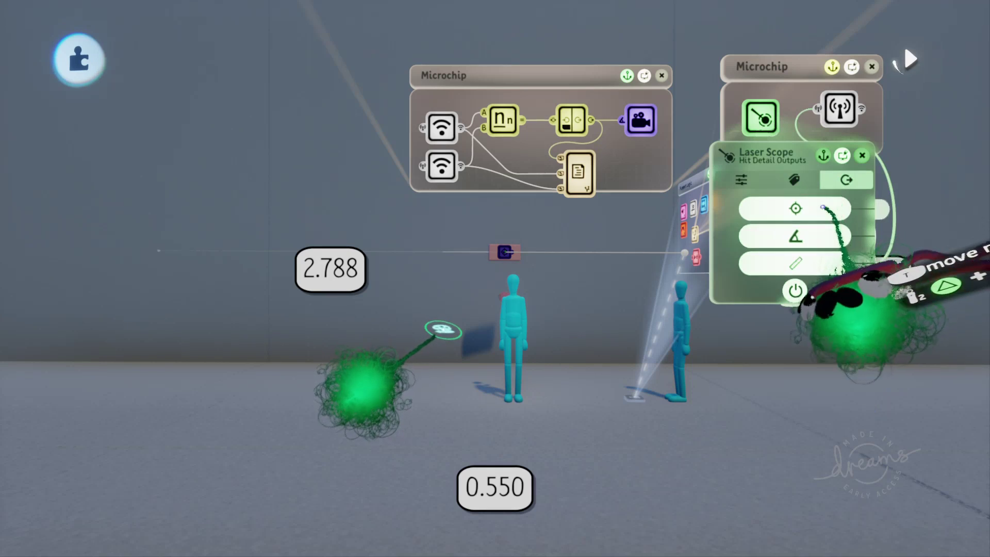
pyautogui.moveTo(823, 207); pyautogui.dragTo(681, 175)
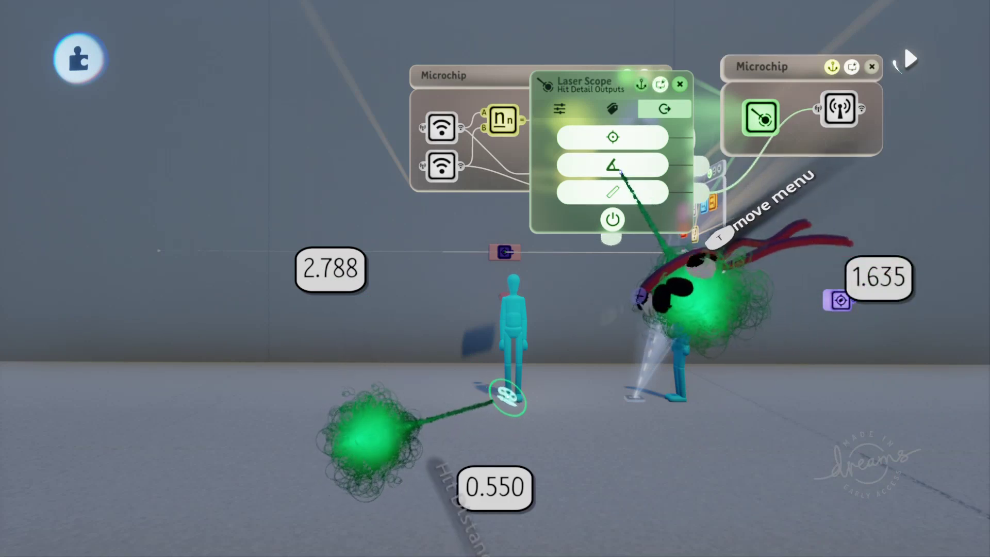
pyautogui.press('Escape')
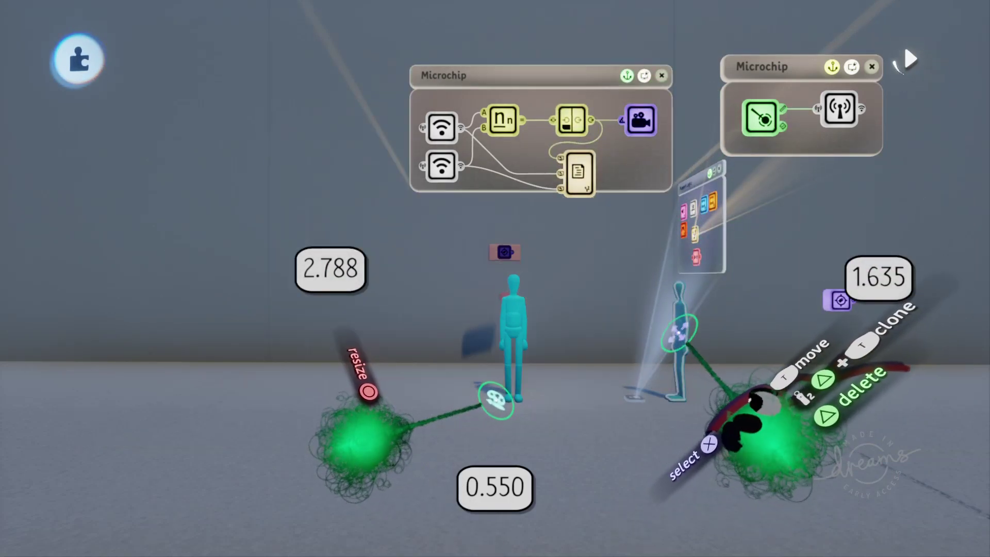
# Move the side-facing puppet slightly closer to the front-facing puppet in the middle.
pyautogui.moveTo(681, 337); pyautogui.dragTo(716, 331)
pyautogui.moveTo(853, 402)
pyautogui.mouseDown()
pyautogui.moveTo(789, 407)
pyautogui.moveTo(892, 408)
pyautogui.moveTo(806, 408)
pyautogui.moveTo(796, 420)
pyautogui.mouseUp()
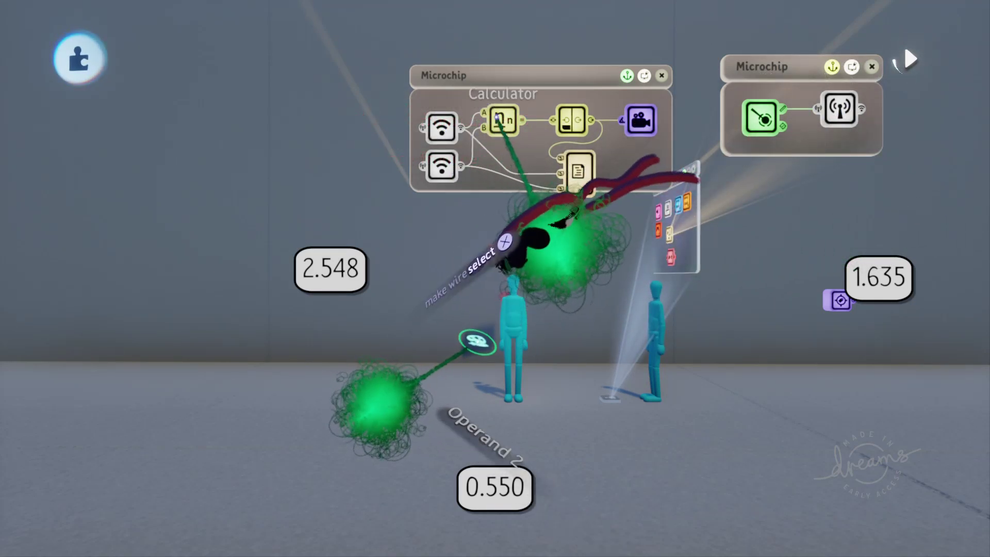
# Examine the calculator's Maximum operation and the number displayers inside the nested microchip.
pyautogui.click(504, 122)
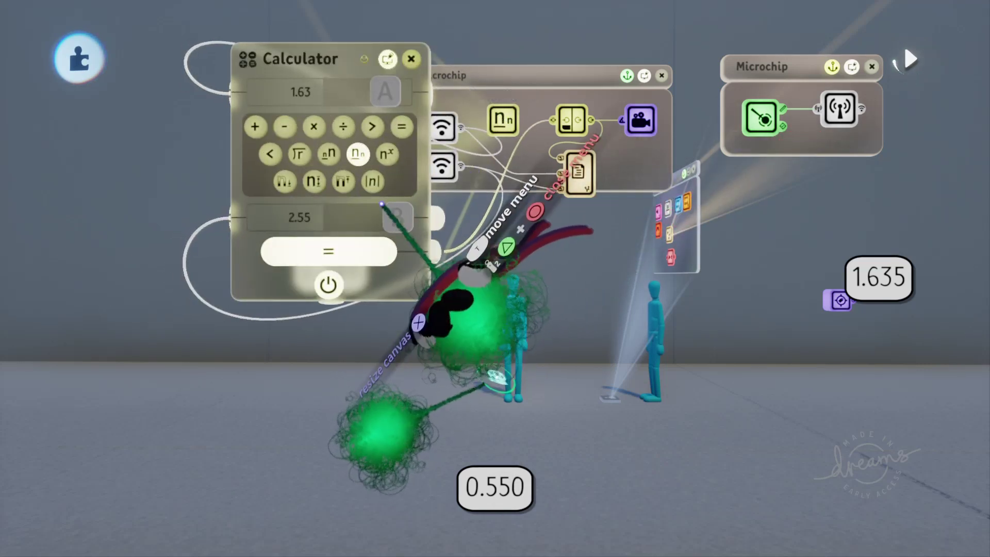
pyautogui.moveTo(381, 206); pyautogui.dragTo(337, 212)
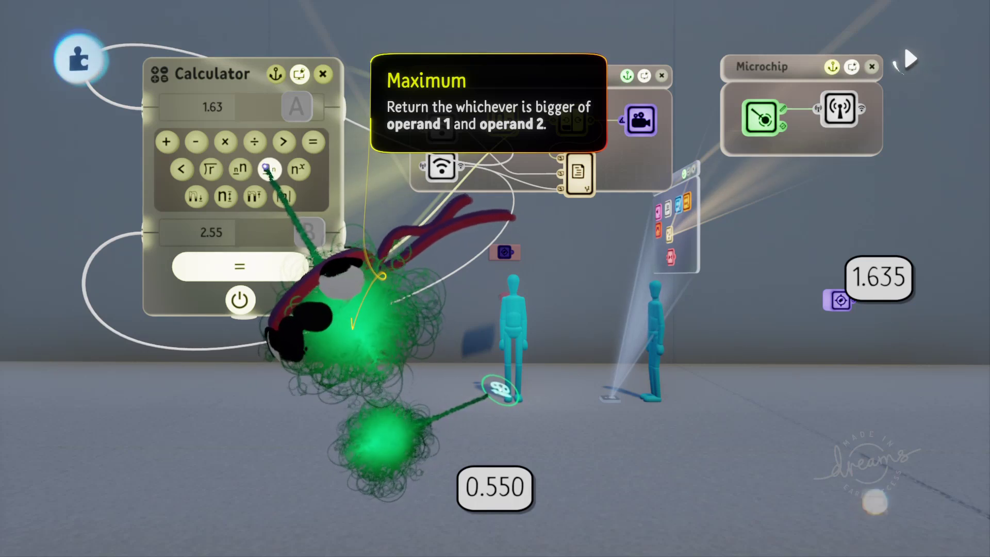
pyautogui.click(267, 168)
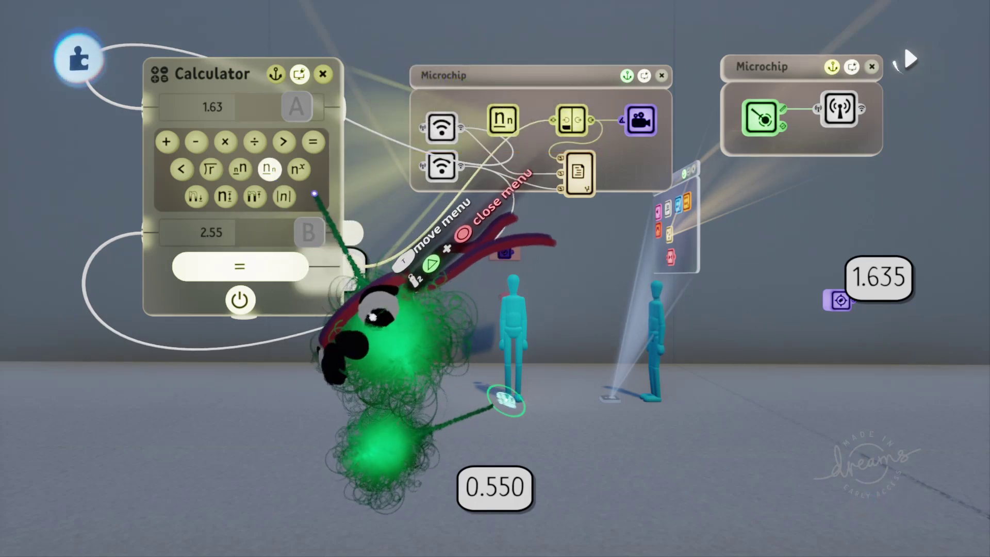
pyautogui.press('Escape')
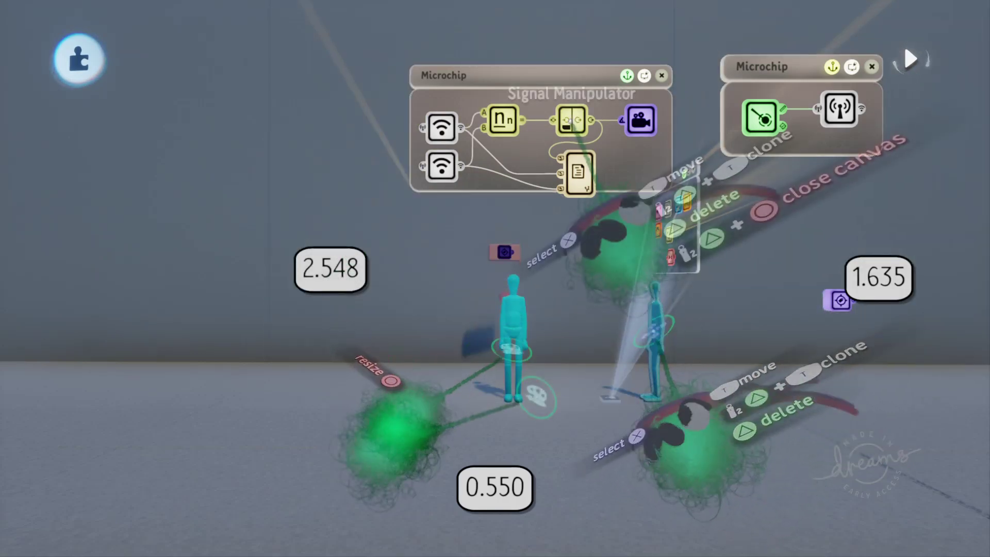
pyautogui.click(581, 175)
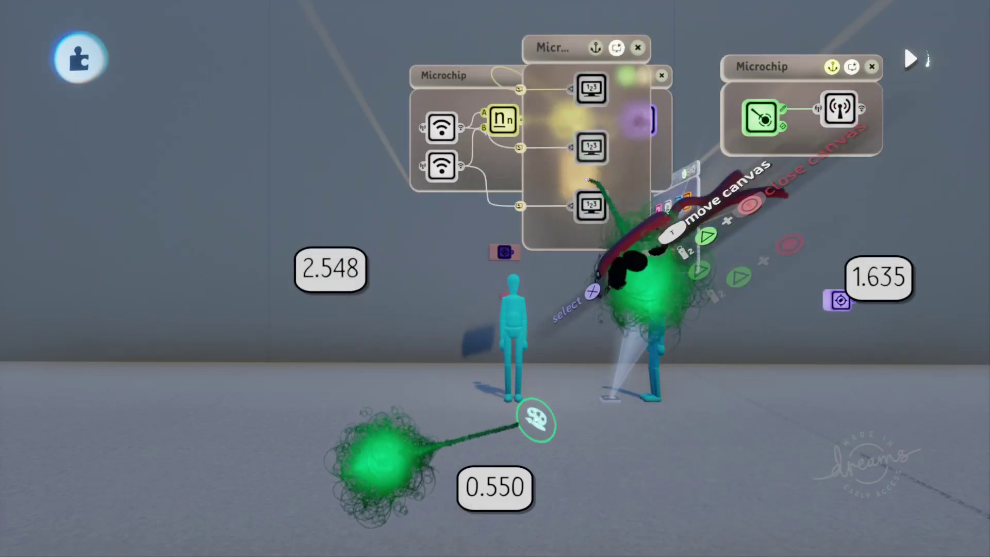
pyautogui.press('Escape')
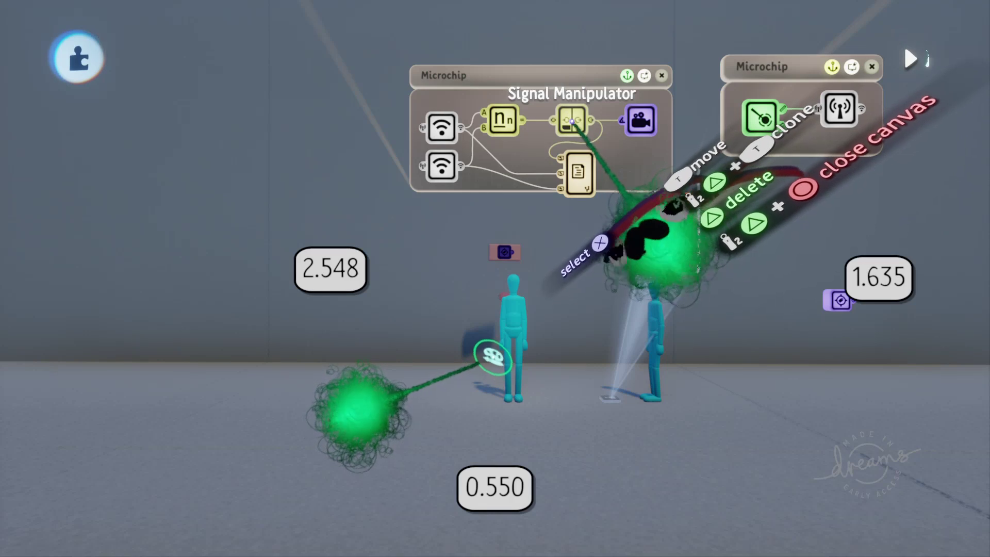
# Open the signal manipulator's settings and examine its lower output remap threshold from the camera view.
pyautogui.click(572, 121)
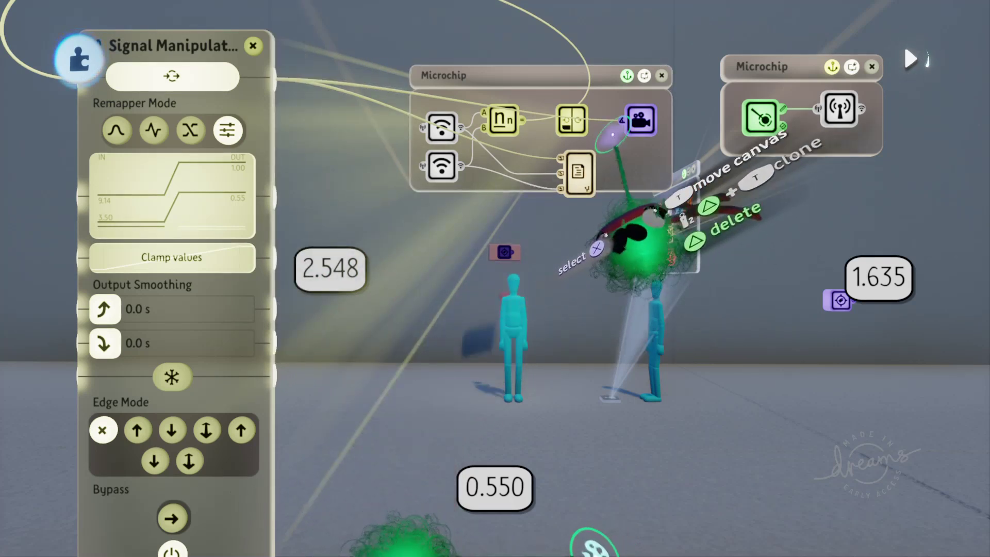
pyautogui.click(641, 120)
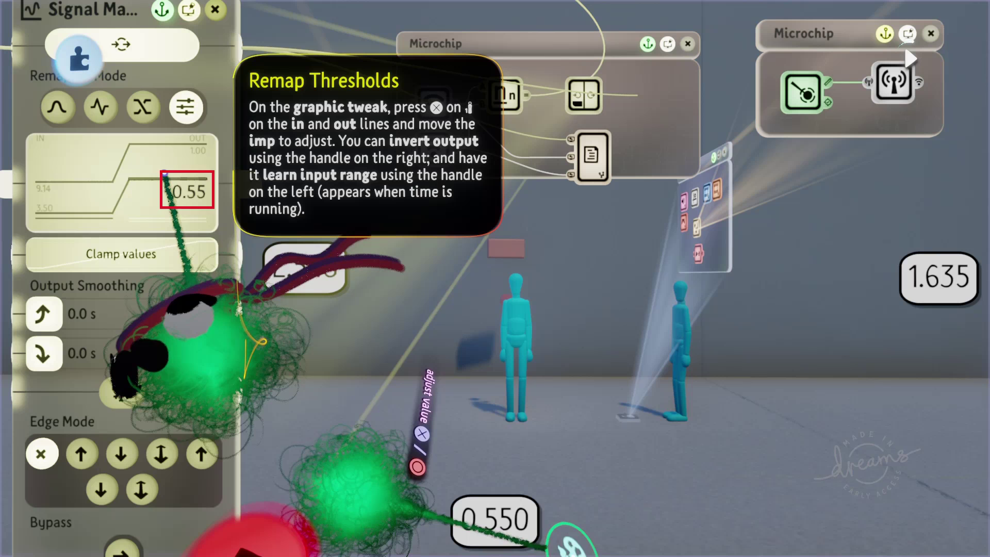
pyautogui.moveTo(165, 176)
pyautogui.mouseDown()
pyautogui.moveTo(177, 185)
pyautogui.moveTo(166, 189)
pyautogui.mouseUp()
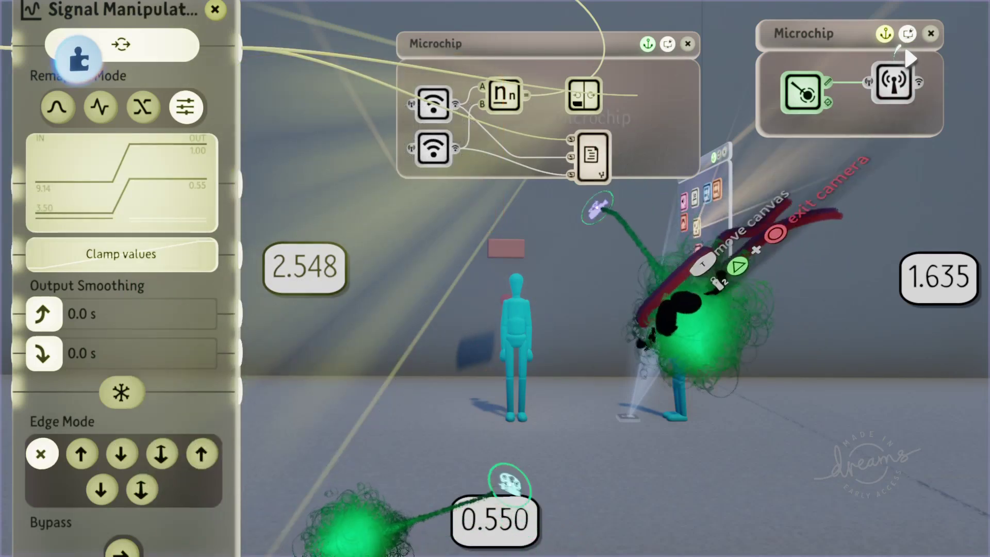
pyautogui.press('Escape')
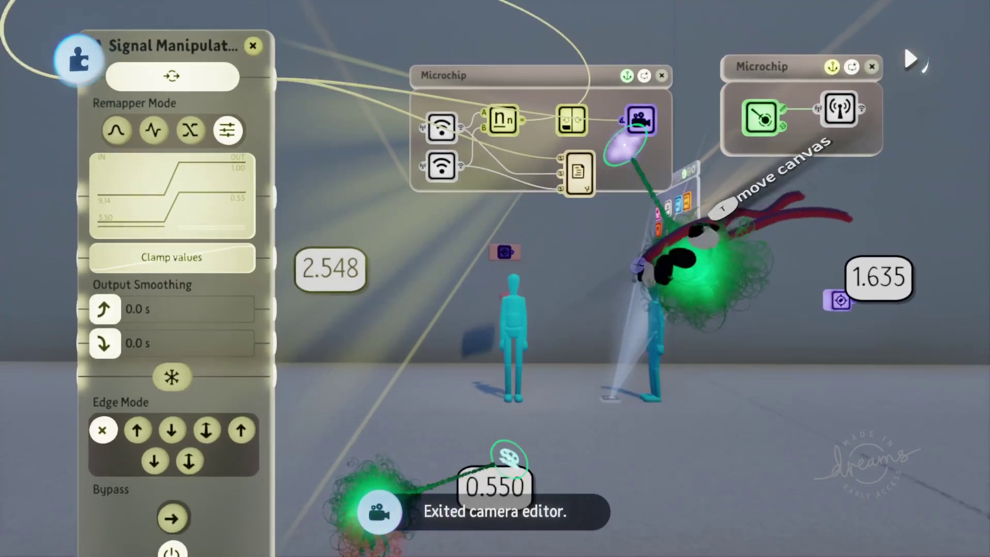
# Open the camera's settings alongside the signal manipulator, examine its Field of View and enter the camera view.
pyautogui.click(641, 120)
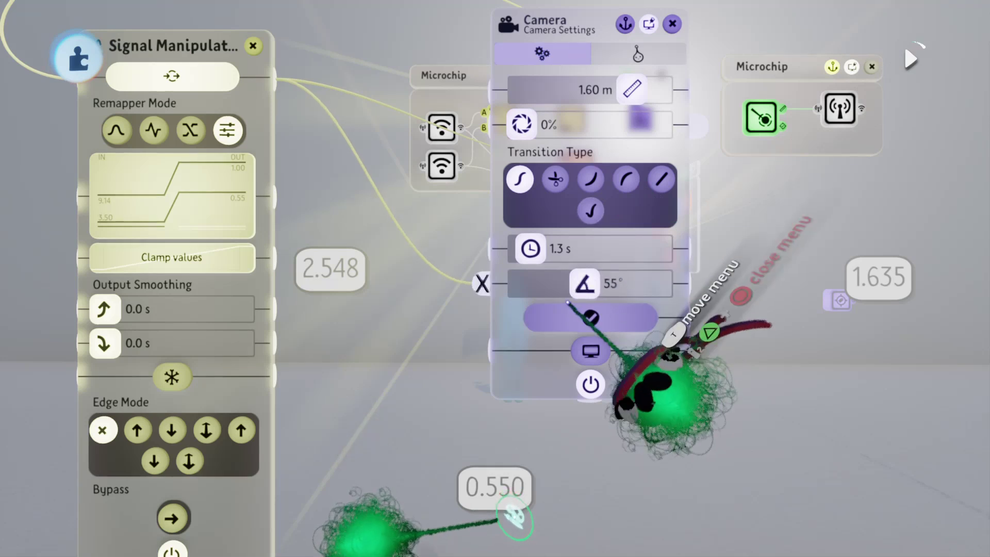
pyautogui.moveTo(569, 281)
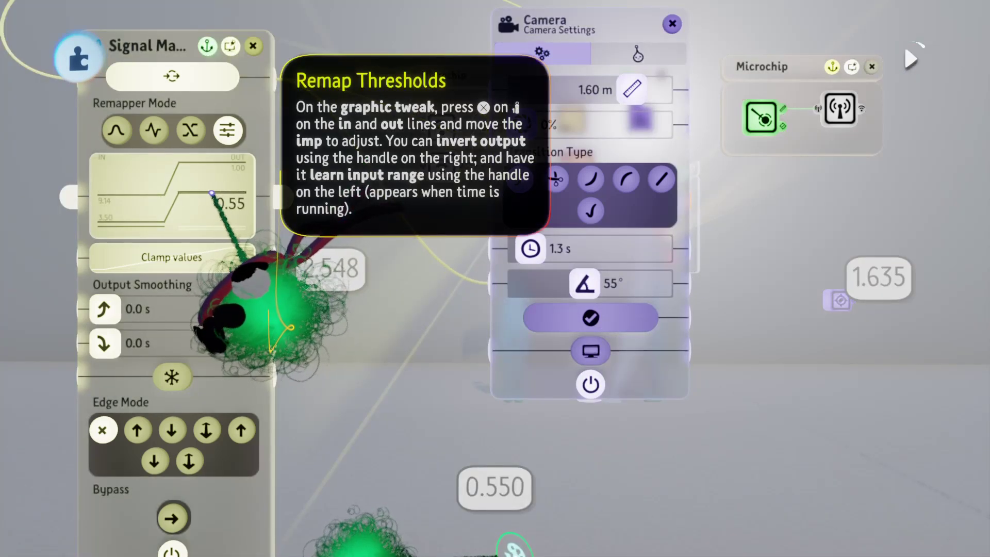
pyautogui.moveTo(539, 290); pyautogui.dragTo(562, 287)
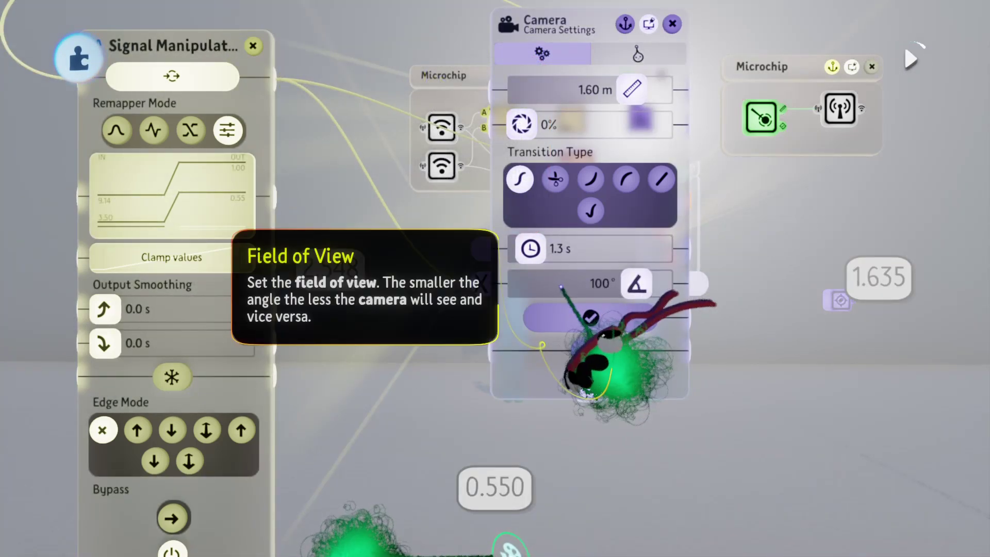
pyautogui.click(591, 350)
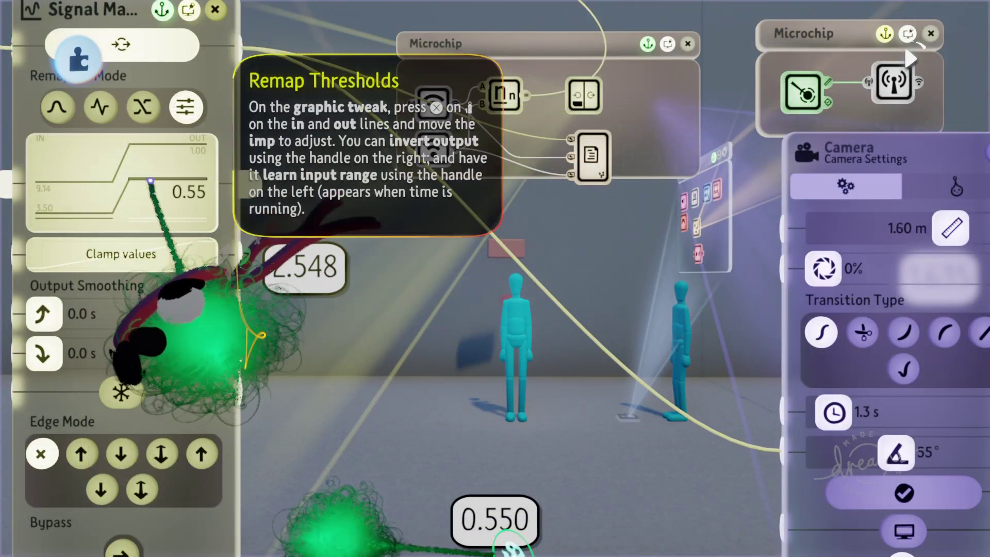
# Try a lower output threshold of 0.60 on the signal manipulator, restore it to 0.55 and leave the camera view.
pyautogui.moveTo(154, 179); pyautogui.dragTo(196, 179)
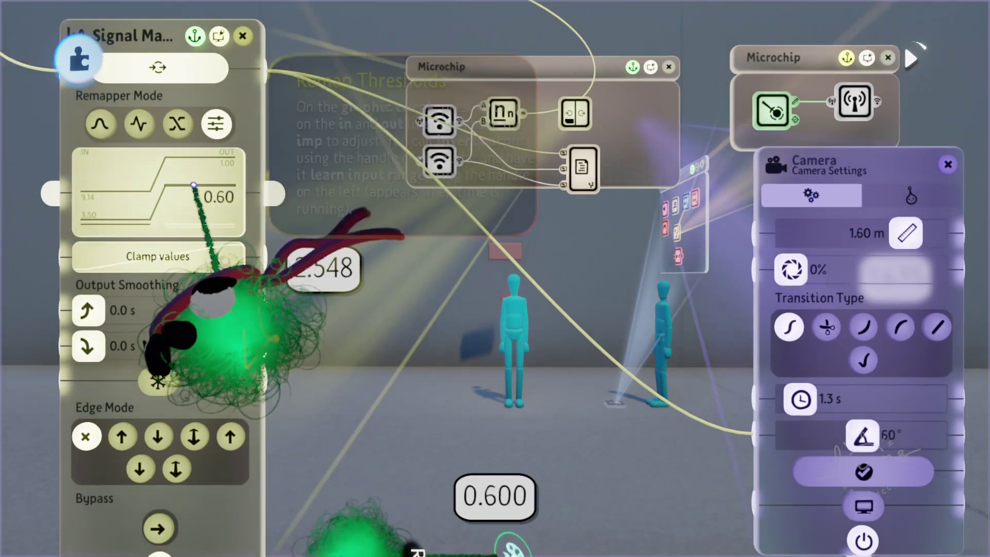
pyautogui.click(877, 441)
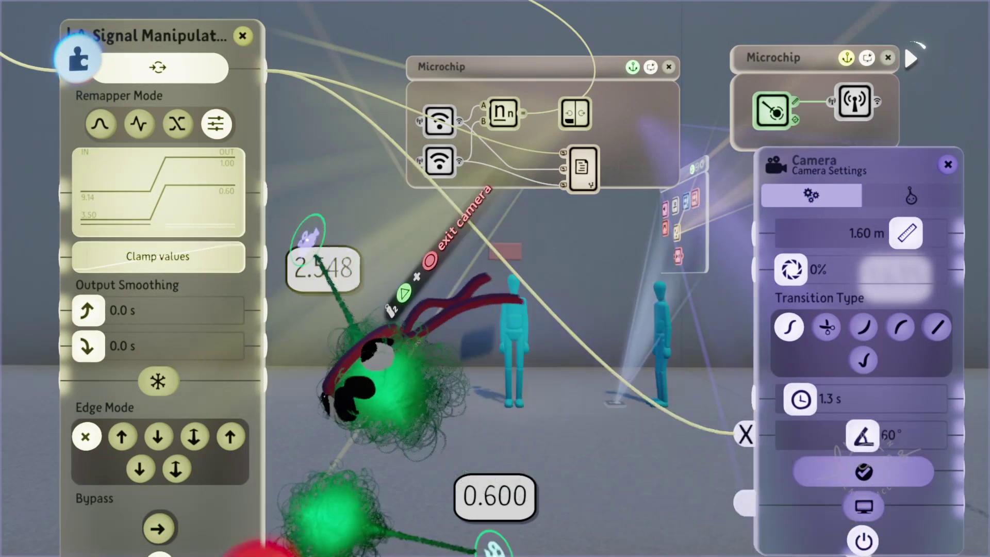
pyautogui.moveTo(187, 186)
pyautogui.moveTo(187, 186); pyautogui.dragTo(149, 170)
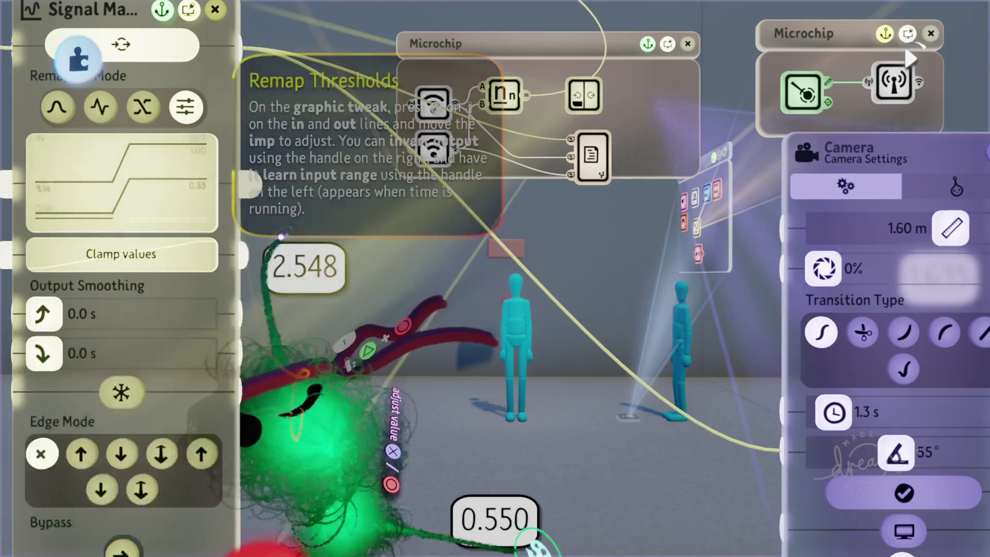
pyautogui.press('Escape')
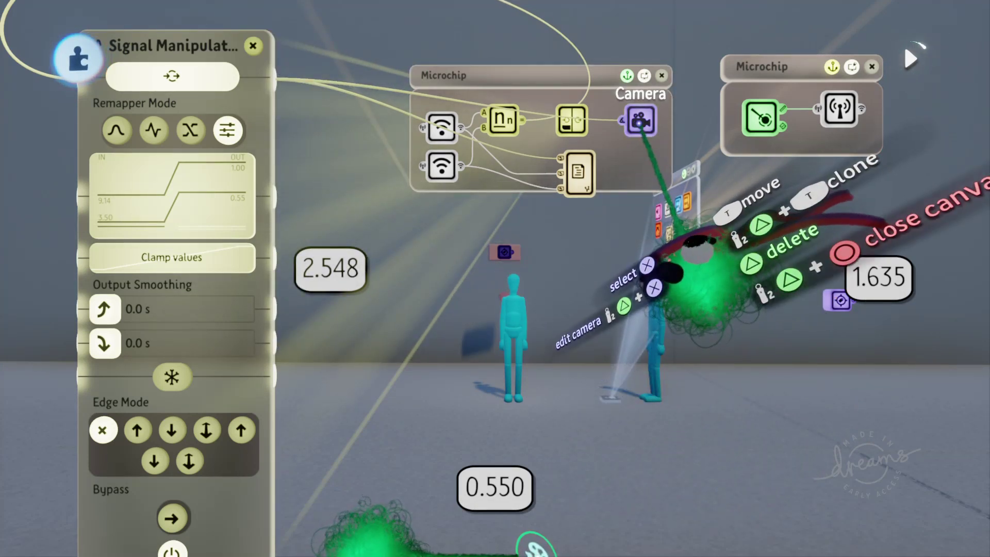
# Move the outer puppet to a distance of about 3.4 and compare the camera view before and after against the lower input threshold.
pyautogui.click(639, 123)
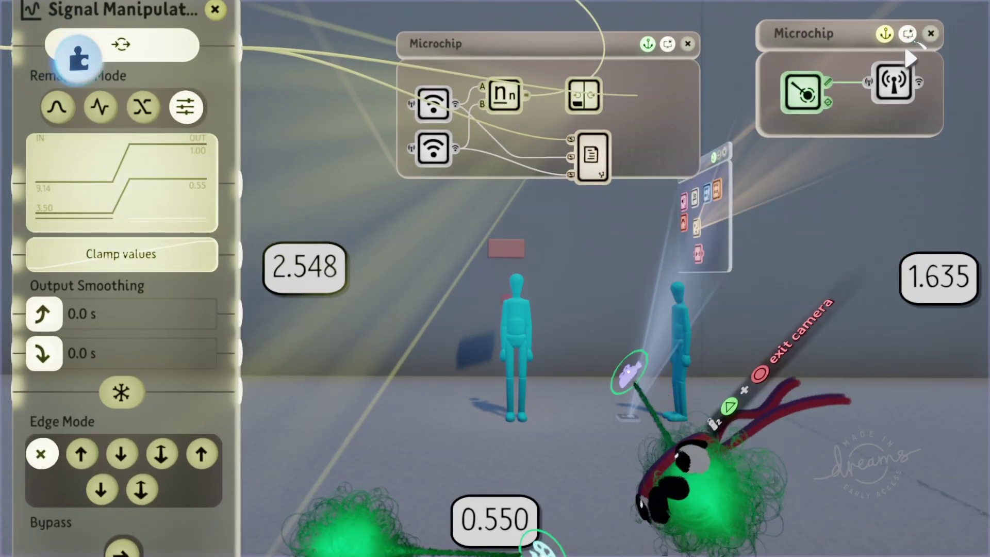
pyautogui.press('Escape')
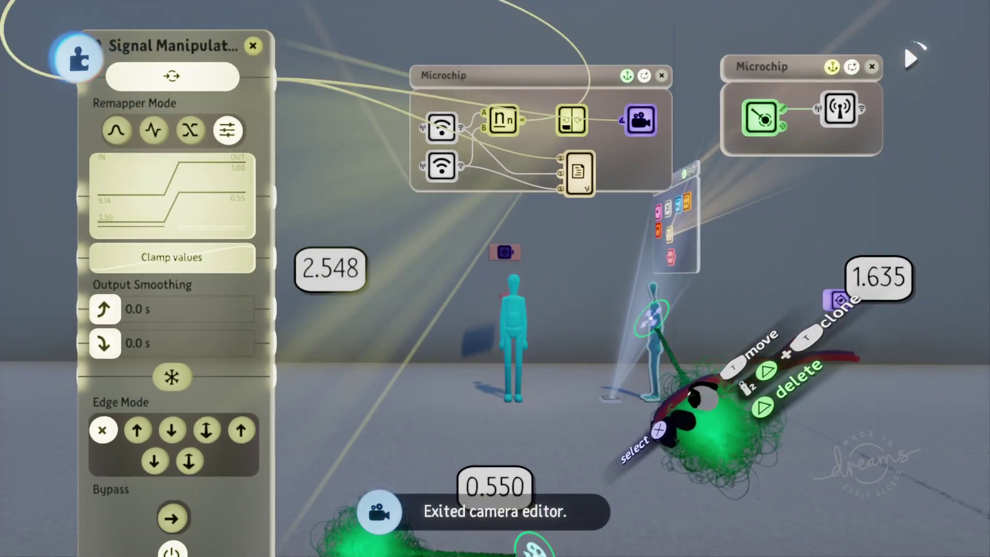
pyautogui.moveTo(669, 338); pyautogui.dragTo(762, 317)
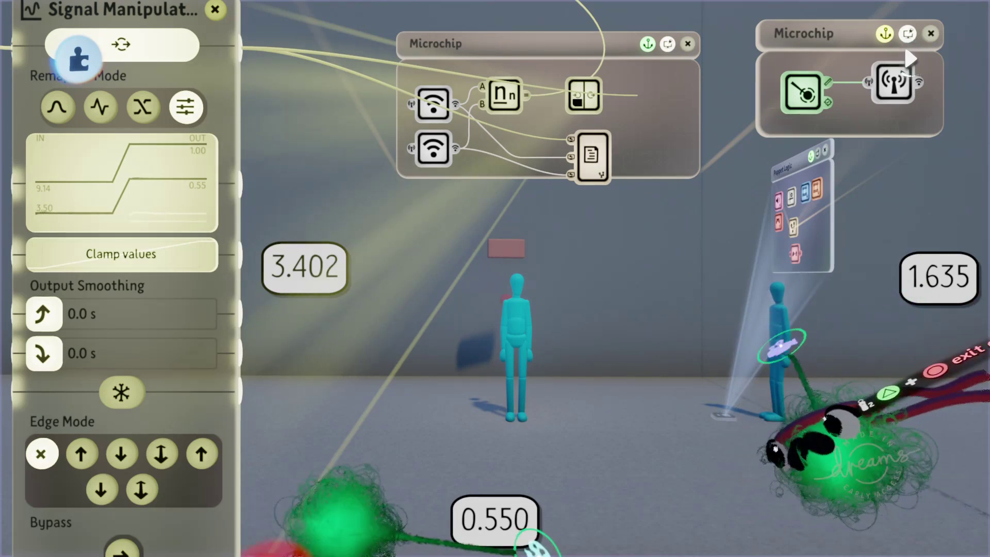
pyautogui.press('Escape')
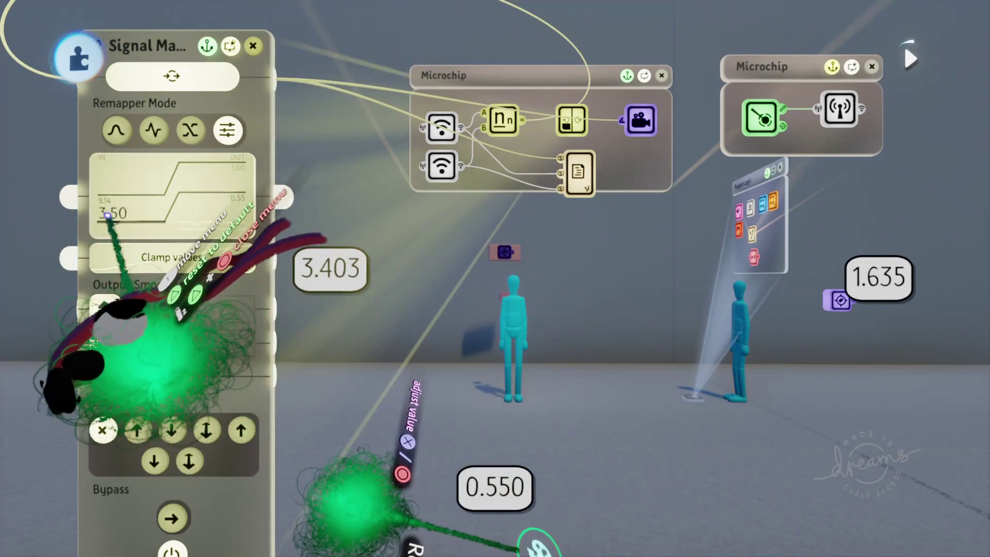
pyautogui.moveTo(154, 227)
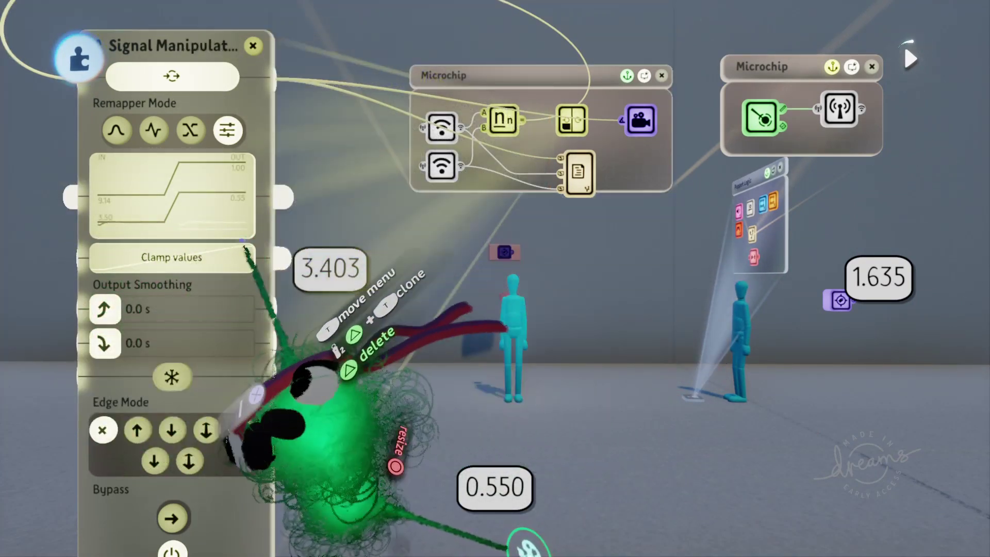
pyautogui.moveTo(122, 225)
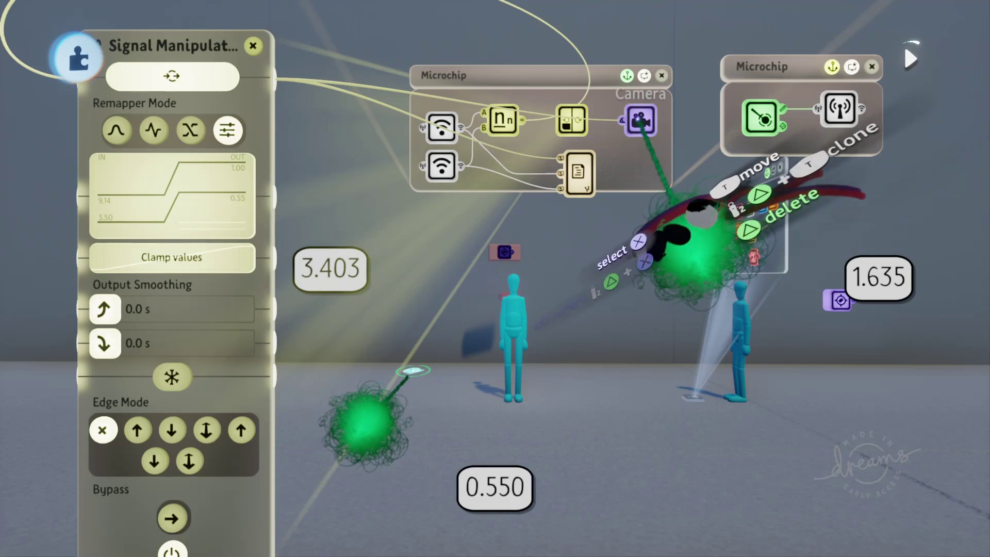
# Clone the camera directly below the original inside the microchip and check the view through the clone.
pyautogui.moveTo(639, 120); pyautogui.dragTo(643, 168)
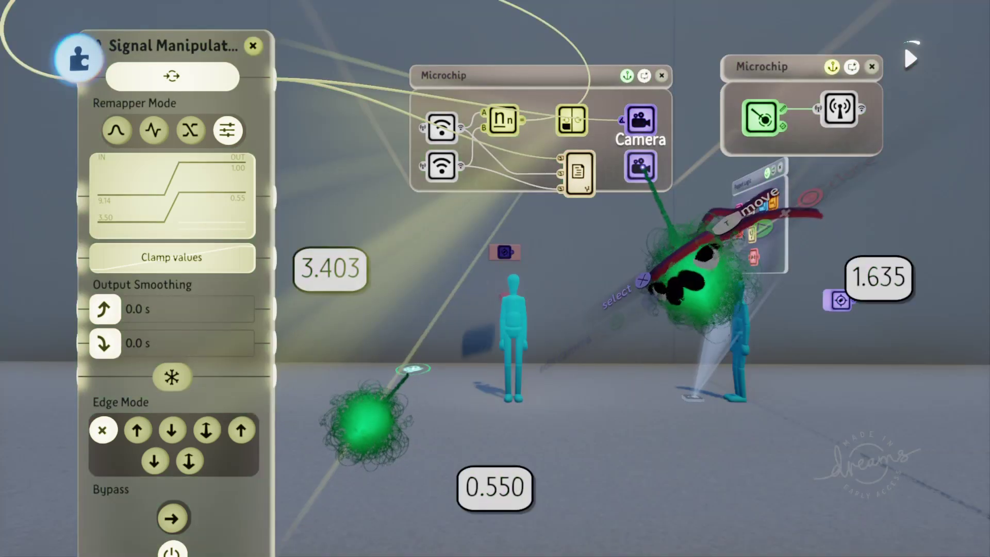
pyautogui.press('Delete')
pyautogui.scroll(-5, 643, 167)
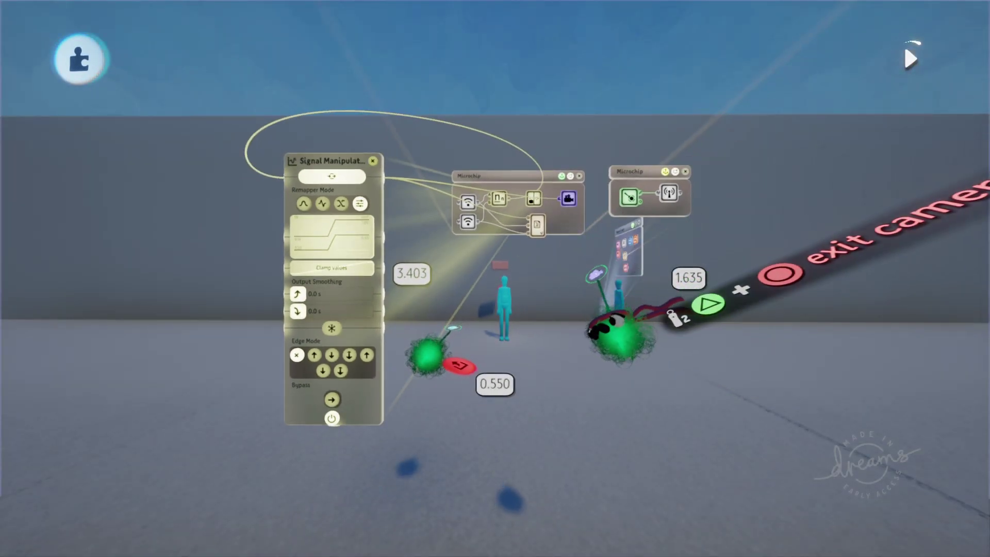
pyautogui.press('Escape')
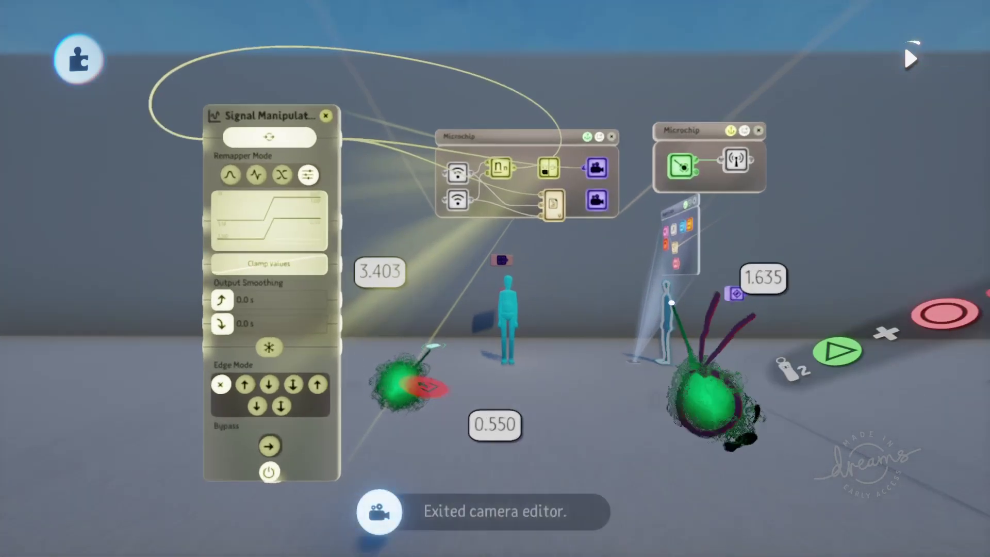
# Move the outer puppet to a distance of about 9.0 and check the result through the wired camera.
pyautogui.hotkey('ctrl', 'z')
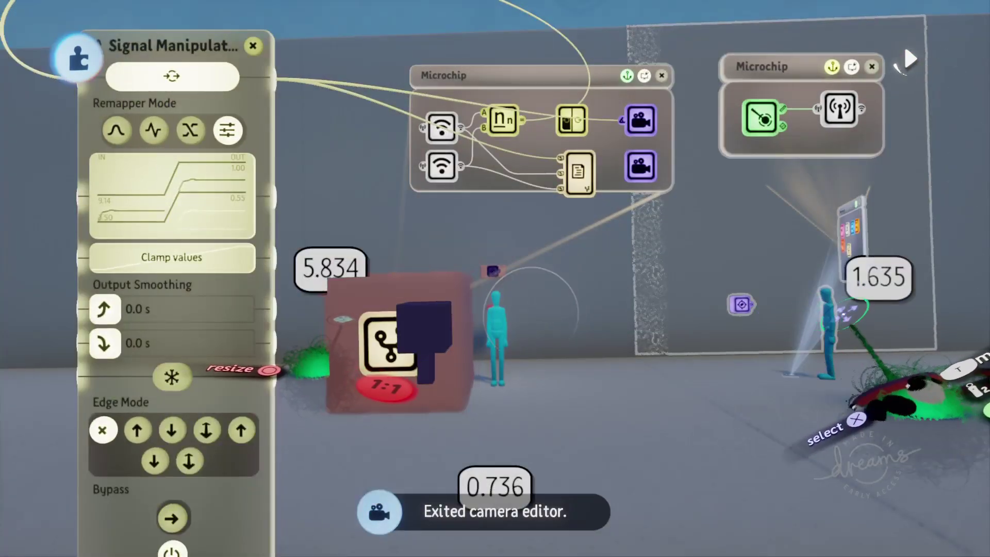
pyautogui.moveTo(846, 312); pyautogui.dragTo(737, 291, button='middle')
pyautogui.moveTo(737, 291); pyautogui.dragTo(862, 265)
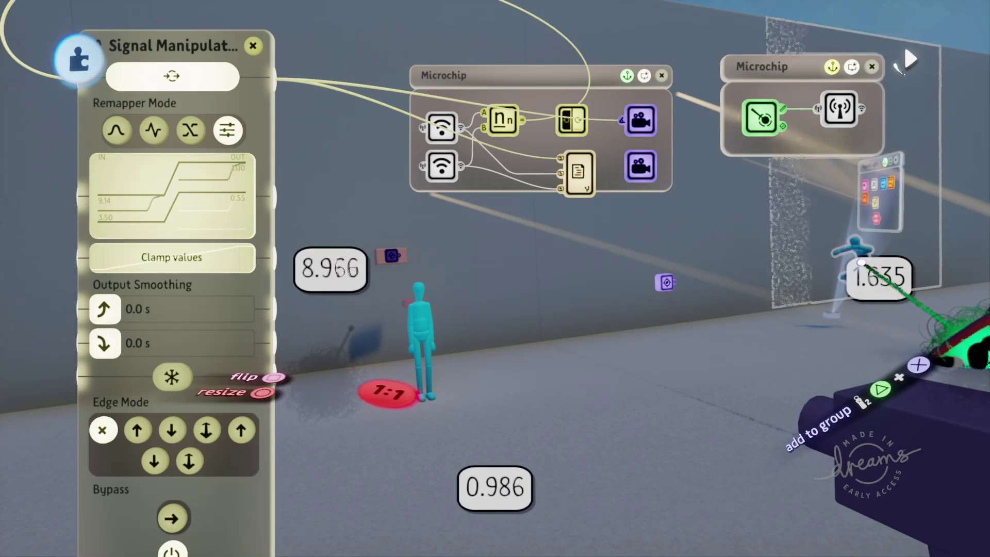
pyautogui.moveTo(917, 363); pyautogui.dragTo(929, 355, button='middle')
pyautogui.moveTo(870, 256); pyautogui.dragTo(865, 251)
pyautogui.click(862, 467)
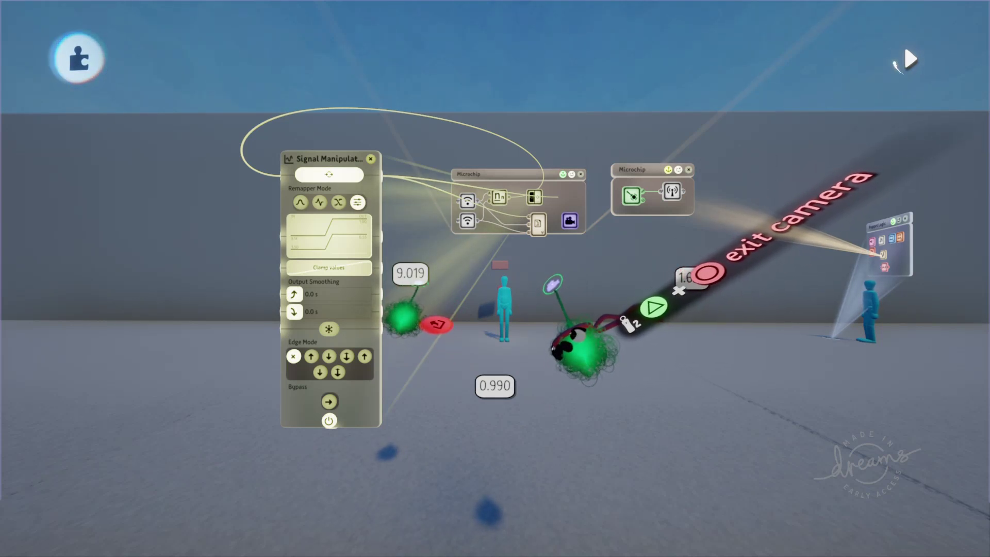
pyautogui.press('Escape')
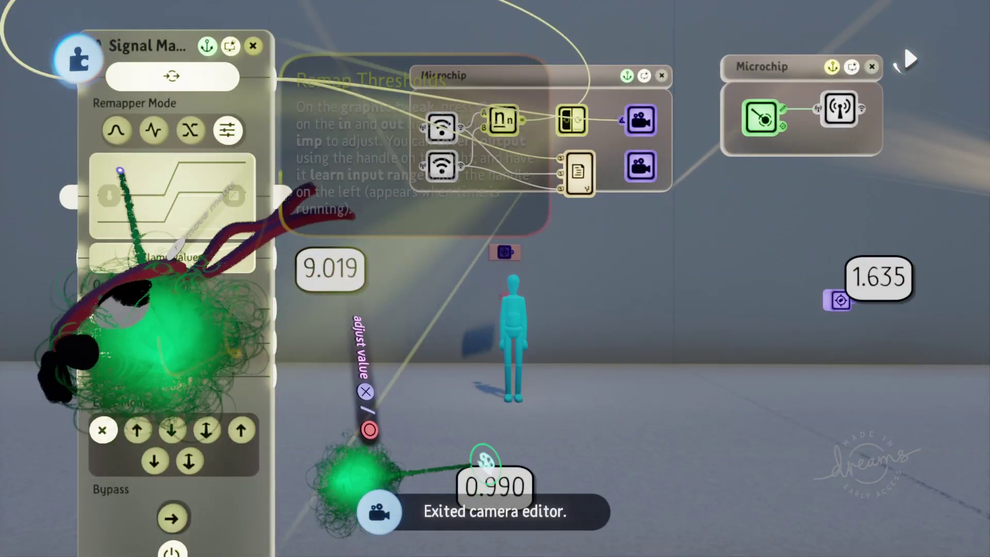
# Adjust the input thresholds in the signal manipulator's remap graph and possess the central puppet for testing.
pyautogui.moveTo(137, 194); pyautogui.dragTo(114, 231)
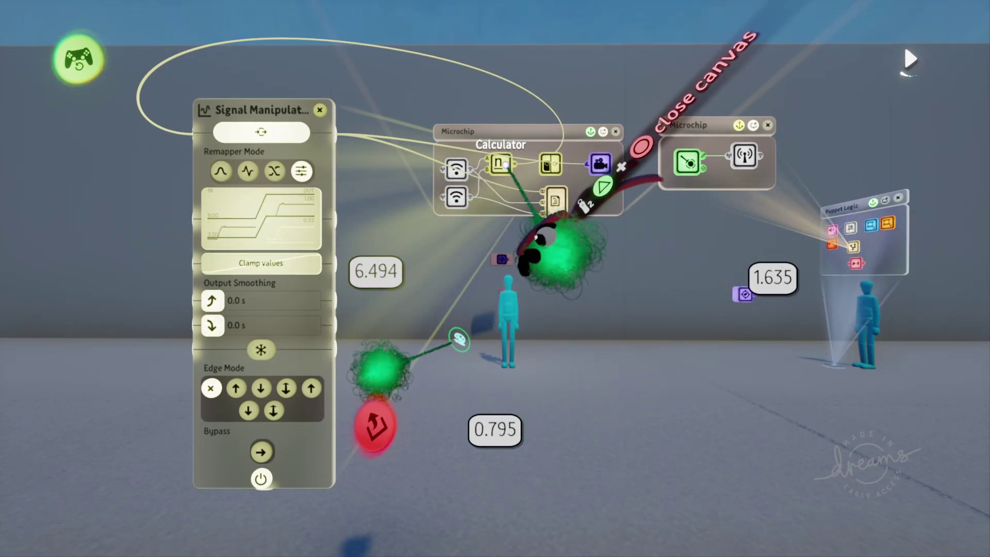
pyautogui.click(509, 308)
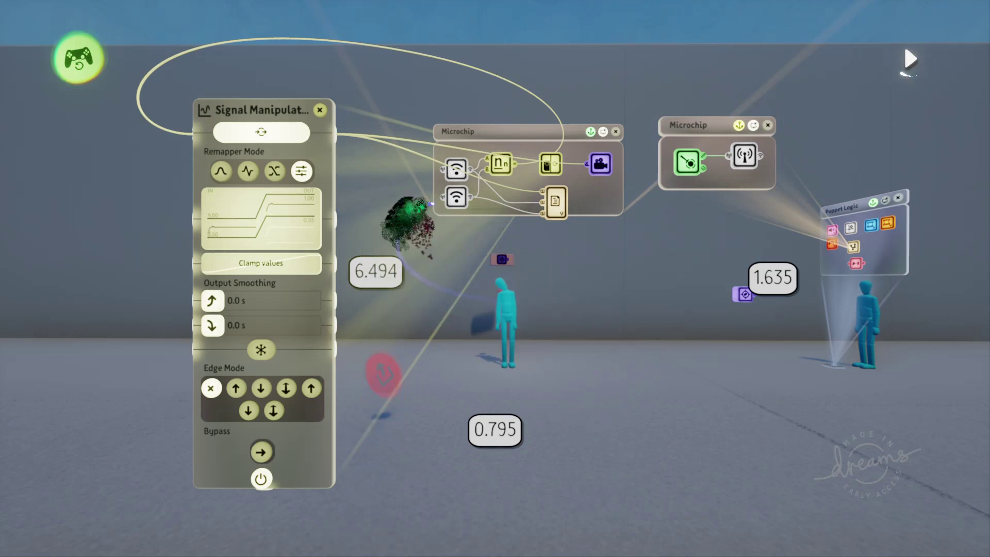